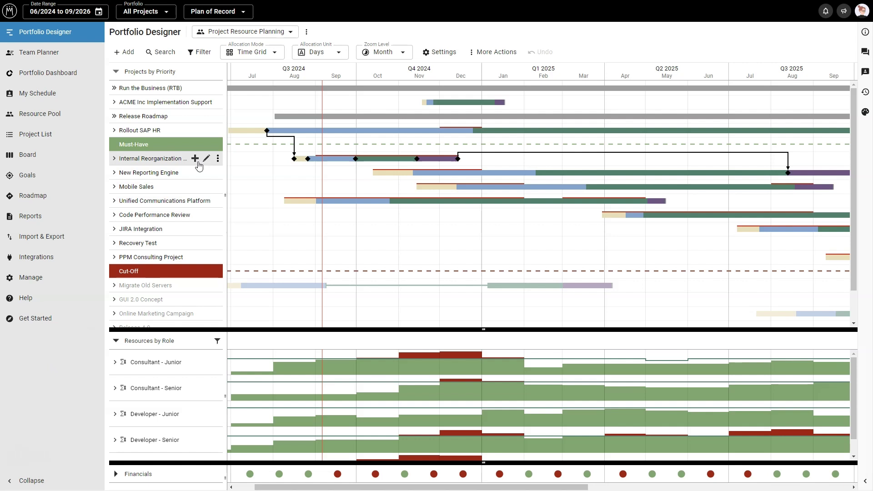
Add a Consultant - Senior role to the Internal Reorganization Project
{"action": "left_click", "coordinate": [195, 159]}
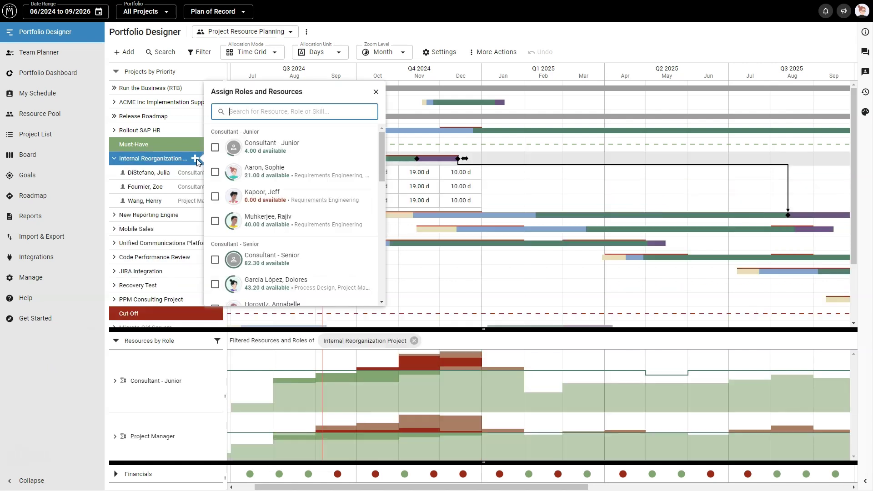
{"action": "left_click", "coordinate": [215, 259]}
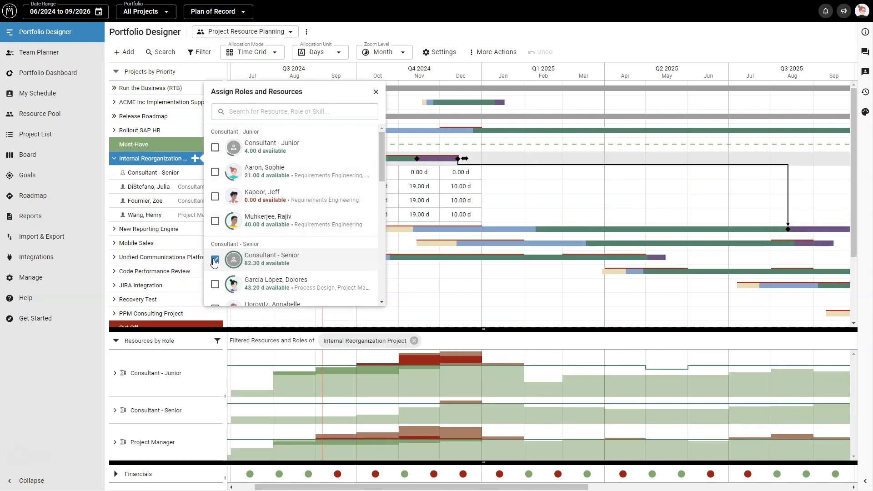
{"action": "left_click", "coordinate": [376, 91]}
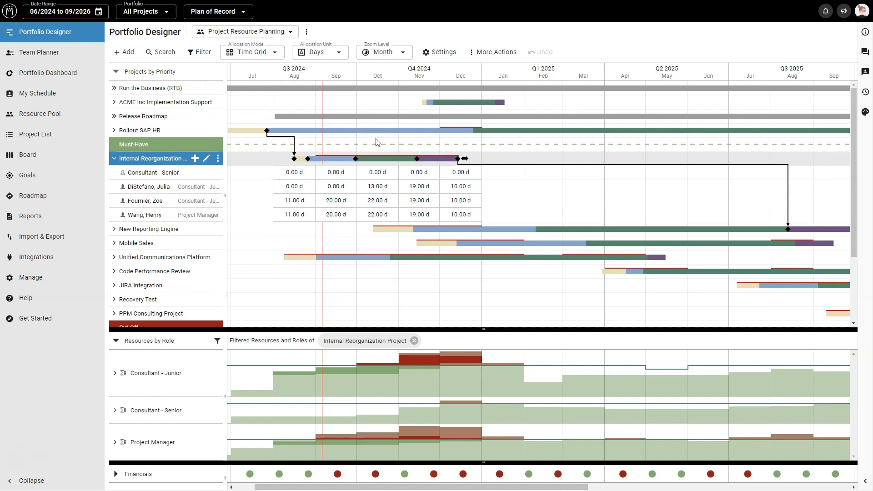
Enter the role's monthly effort of 8, 8 and 4 days for October to December
{"action": "left_click", "coordinate": [375, 172]}
{"action": "type", "text": "8"}
{"action": "key", "text": "Tab"}
{"action": "type", "text": "8"}
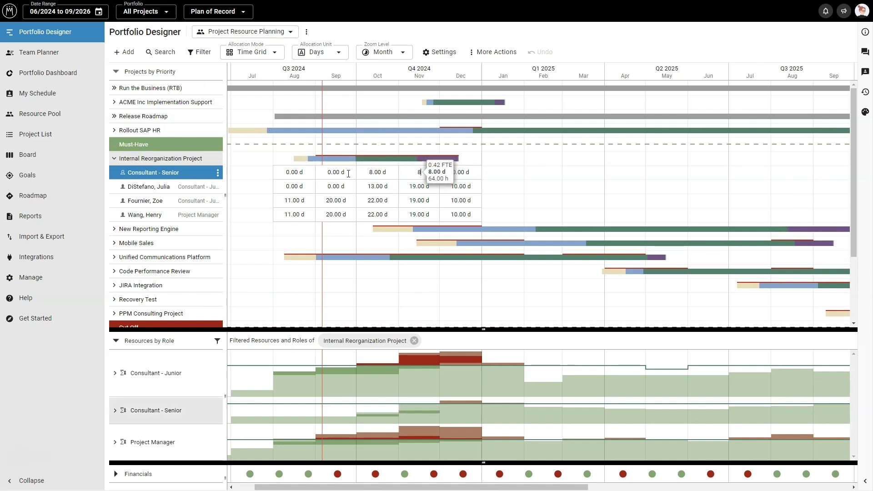
{"action": "key", "text": "Tab"}
{"action": "type", "text": "4"}
{"action": "key", "text": "Return"}
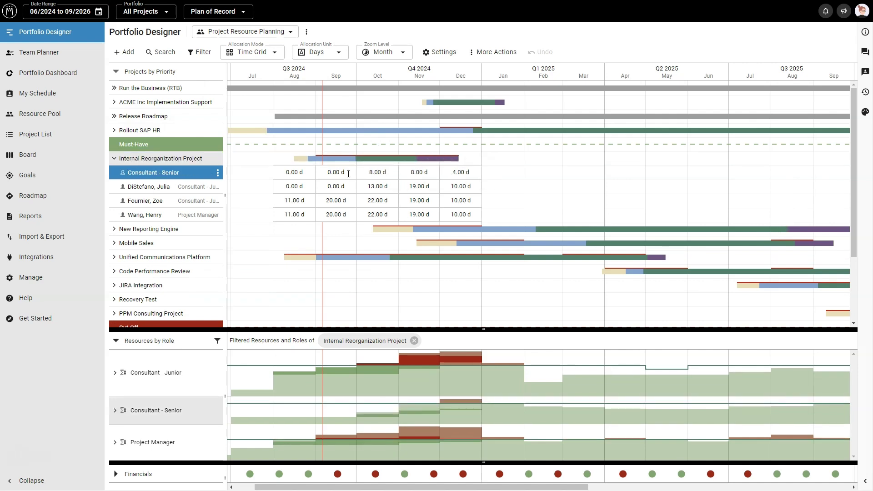
Start staffing the Consultant - Senior role and remove the Primary Role candidate filter
{"action": "left_click", "coordinate": [218, 173]}
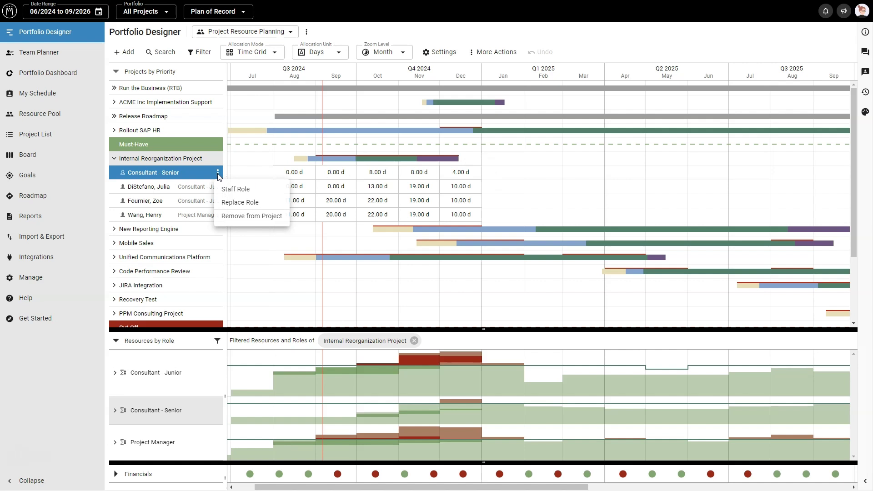
{"action": "left_click", "coordinate": [232, 189]}
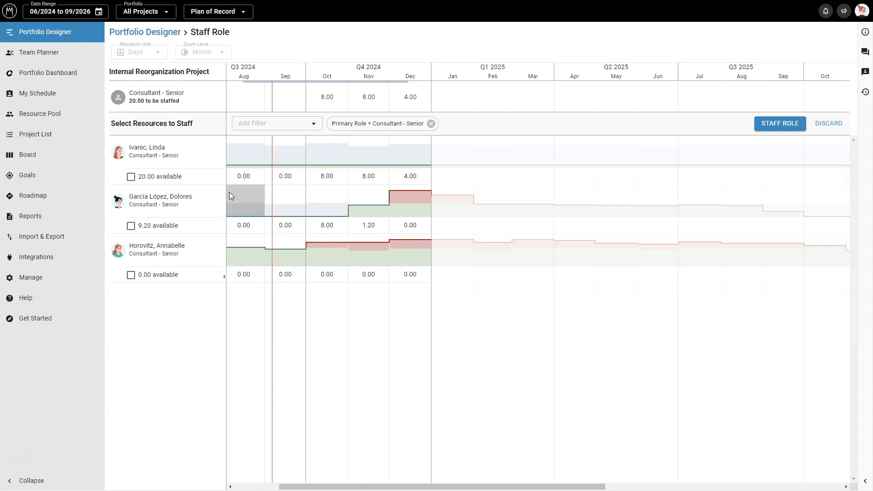
{"action": "left_click", "coordinate": [431, 124]}
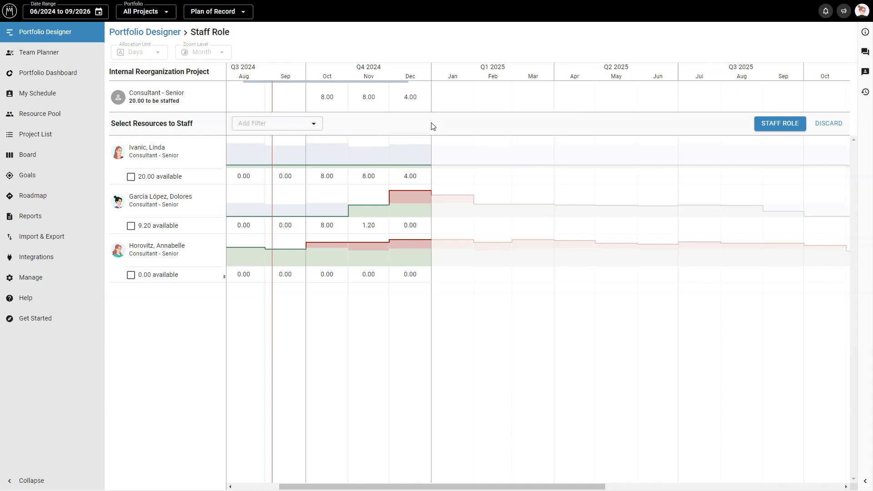
Filter candidates to those with the Project Management skill
{"action": "left_click", "coordinate": [315, 124]}
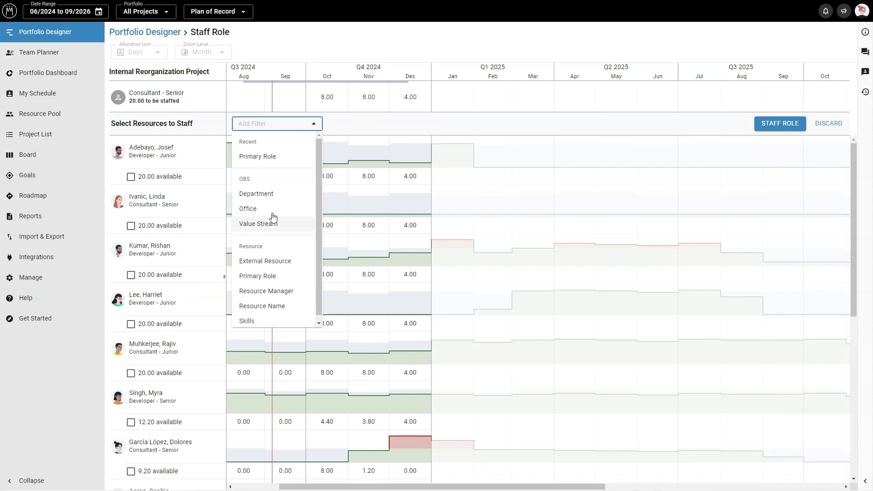
{"action": "left_click", "coordinate": [250, 320]}
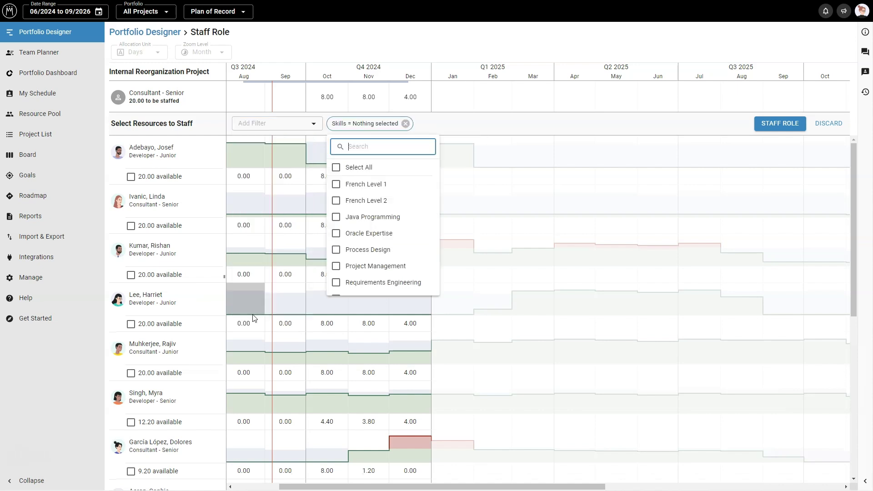
{"action": "left_click", "coordinate": [336, 267]}
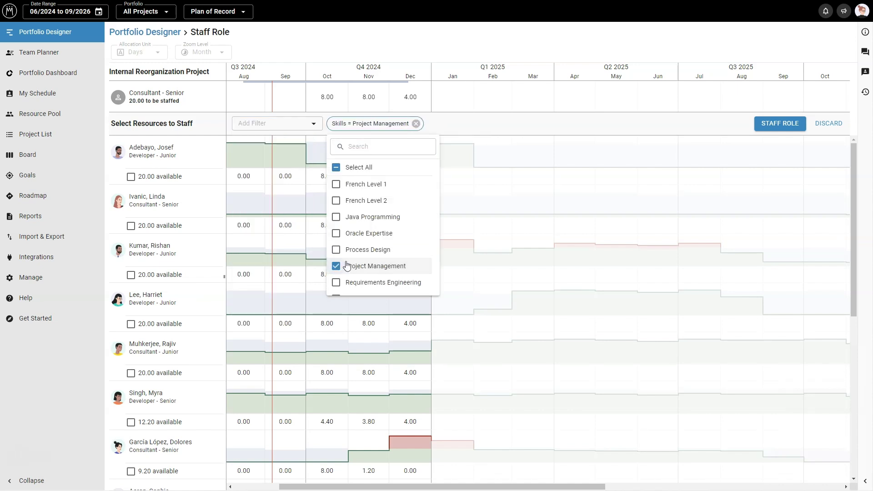
{"action": "left_click", "coordinate": [449, 126]}
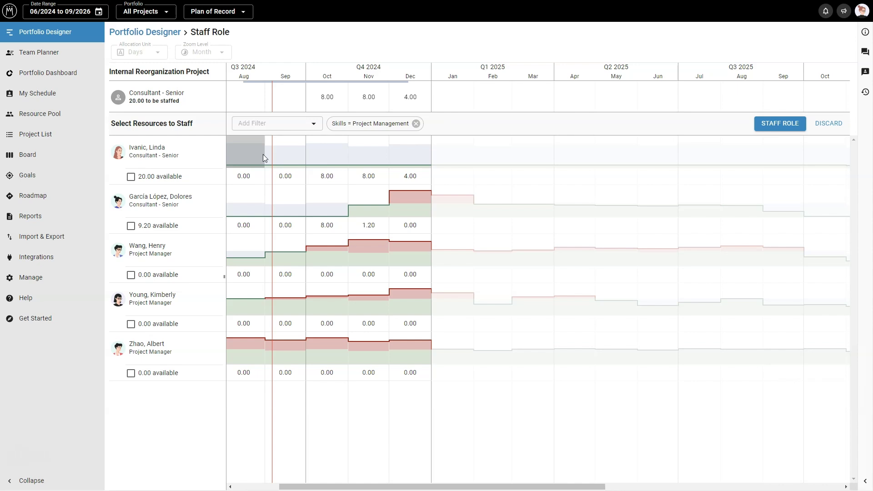
{"action": "left_click", "coordinate": [132, 178]}
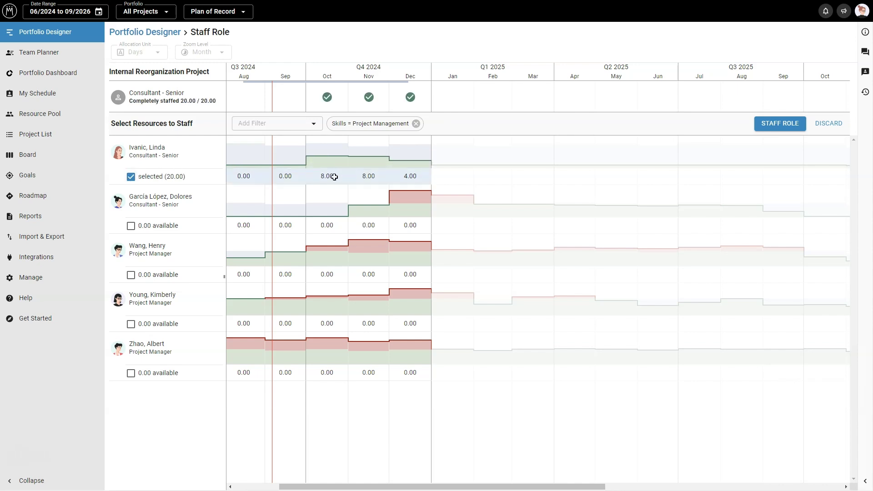
{"action": "left_click", "coordinate": [771, 126]}
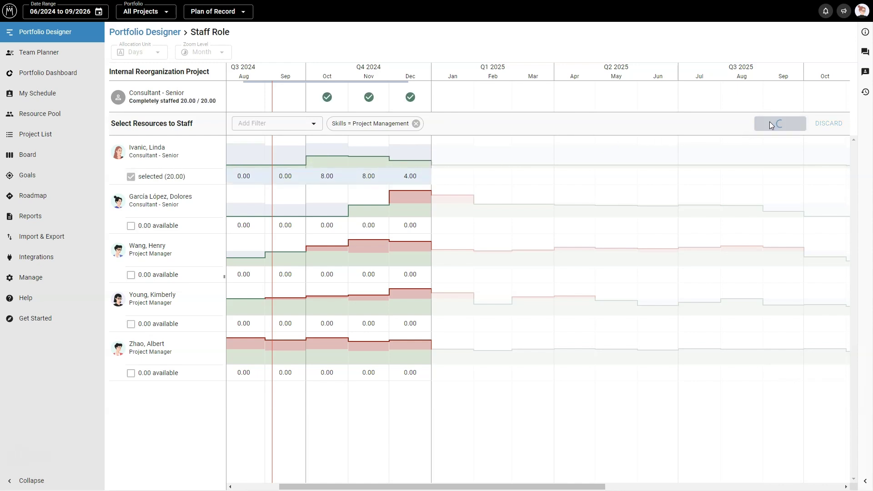